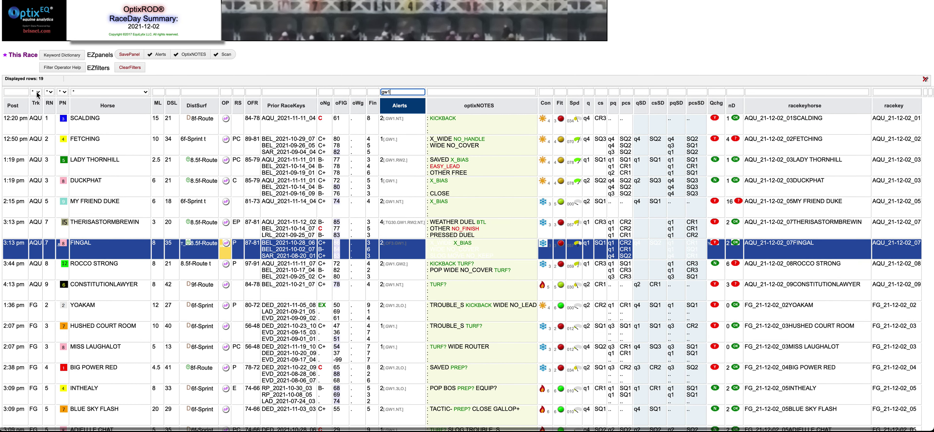
# Step: Filter the race-day summary to the AQU track and open the OptixPLOT for Fetching's race
pyautogui.click(13, 105)
pyautogui.press('a')
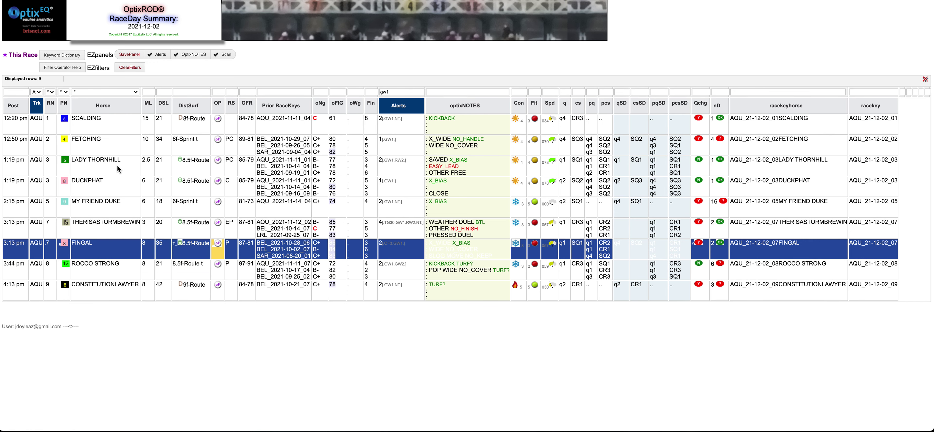
pyautogui.moveTo(113, 145)
pyautogui.click(218, 140)
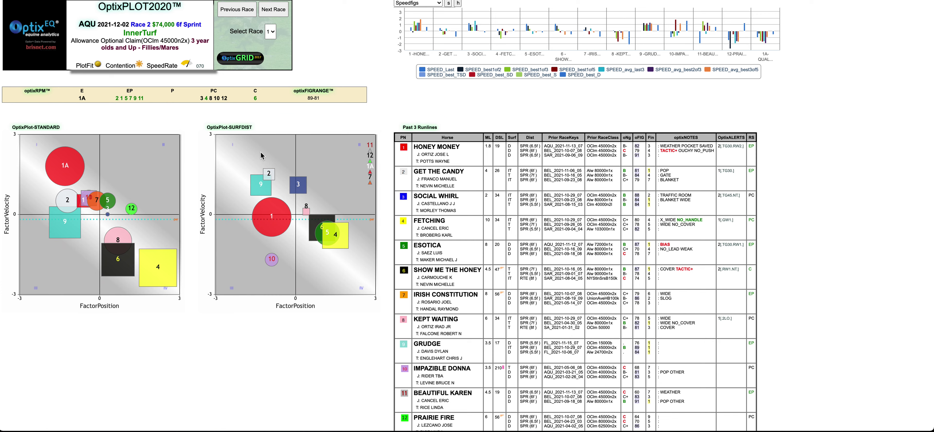
# Step: Open the OptixGRID for AQU race 2 and limit it to races in the last 45 days
pyautogui.moveTo(168, 273)
pyautogui.moveTo(339, 244)
pyautogui.click(237, 62)
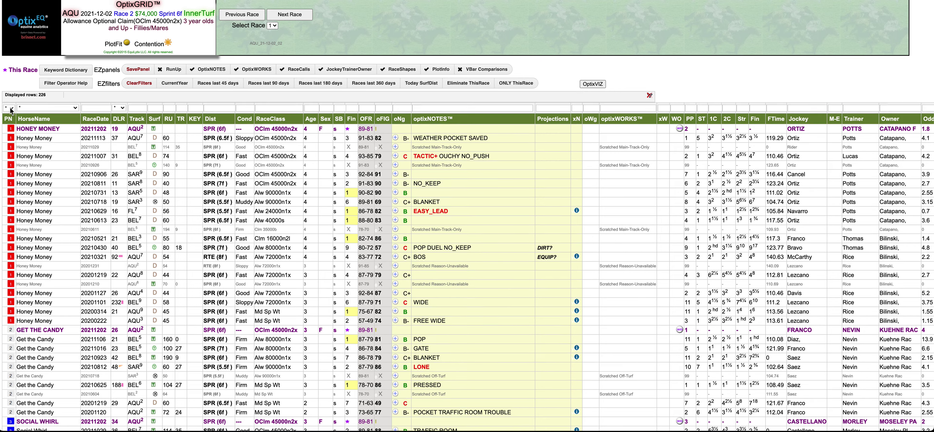
pyautogui.click(11, 109)
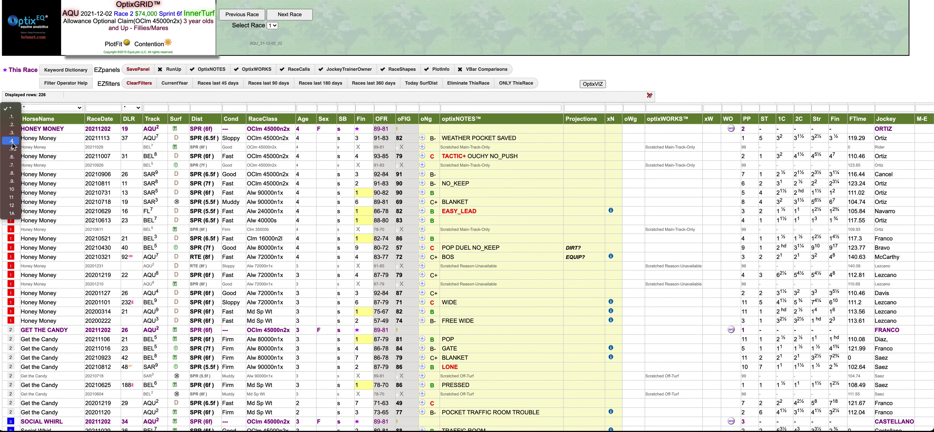
pyautogui.click(179, 90)
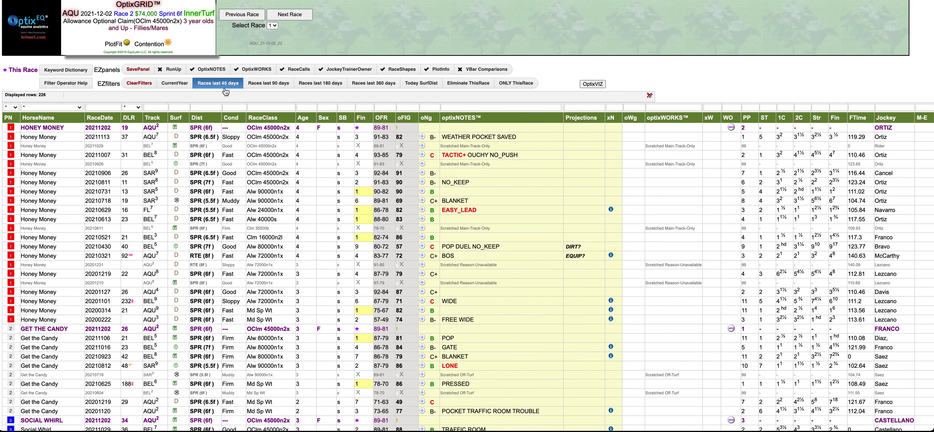
pyautogui.click(223, 89)
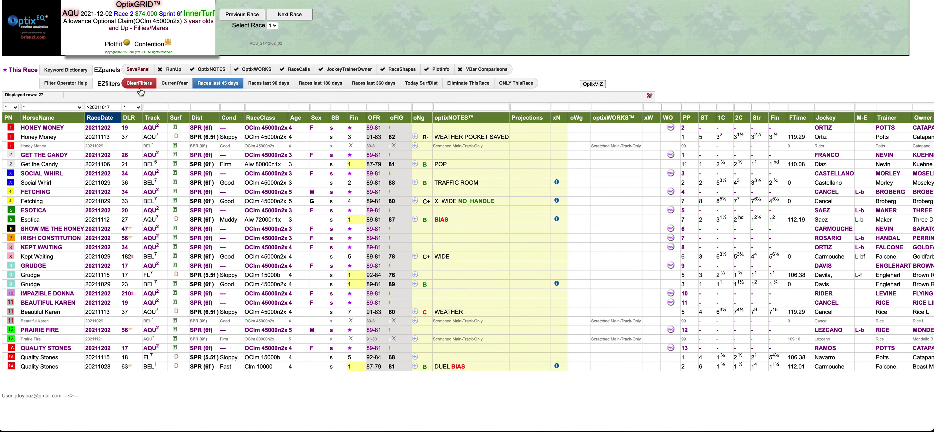
# Step: Clear the grid filters and show only the past races of horse number 4, Fetching
pyautogui.click(139, 83)
pyautogui.click(11, 107)
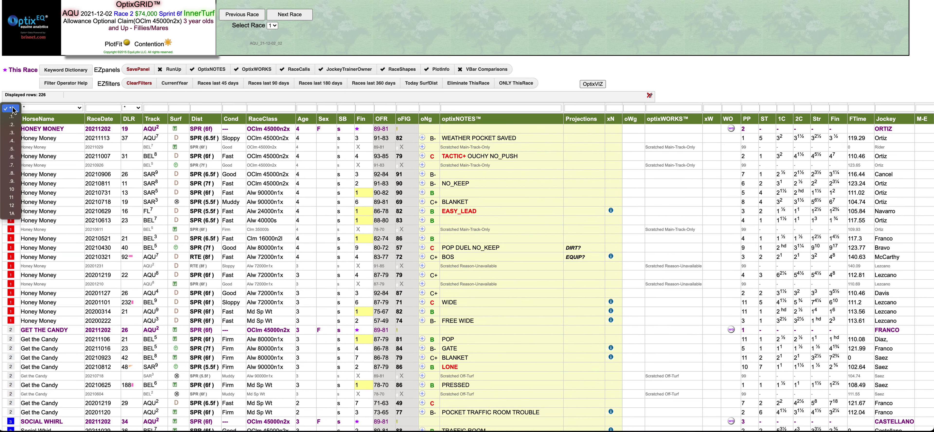
pyautogui.click(14, 140)
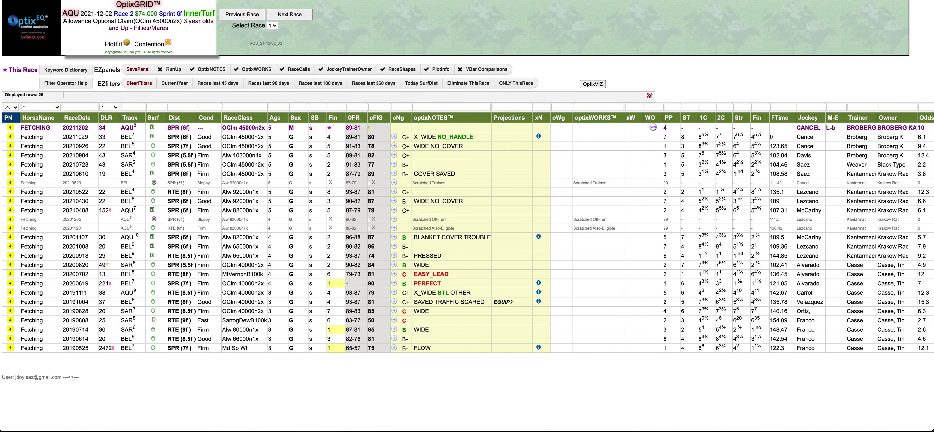
# Step: Go back to the race-day summary, then switch to the OptixPLOT and select race 3
pyautogui.click(202, 0)
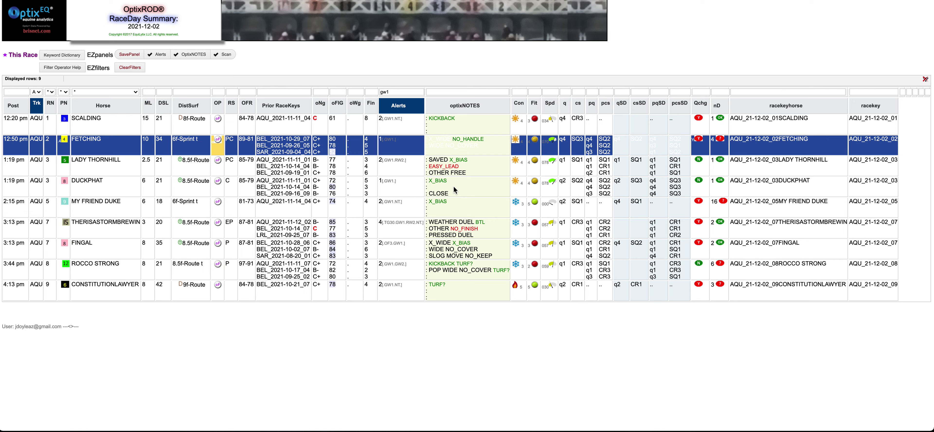
pyautogui.hotkey('ctrl', 'Tab')
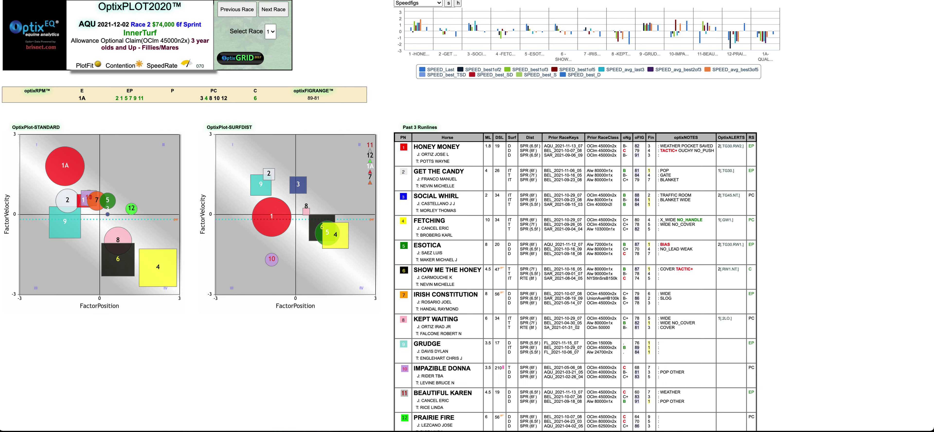
pyautogui.click(271, 32)
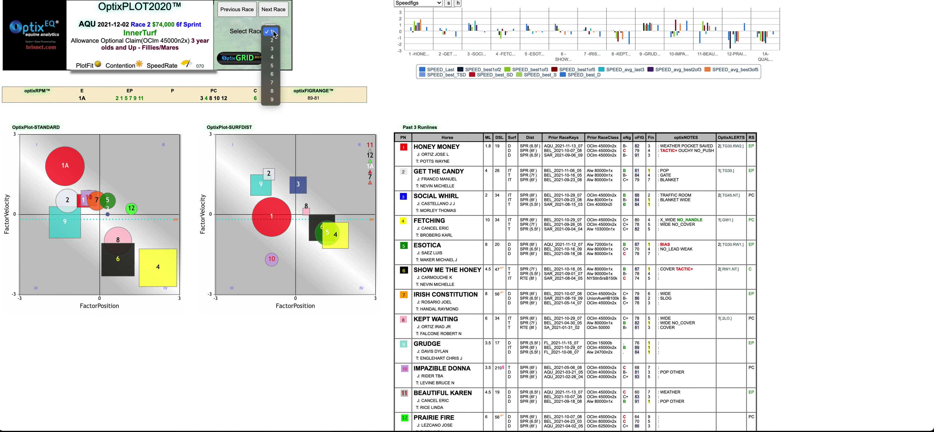
pyautogui.click(278, 52)
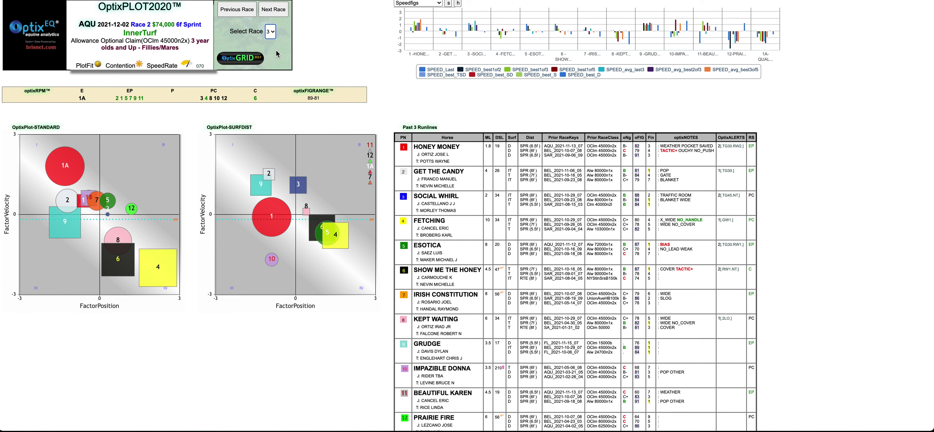
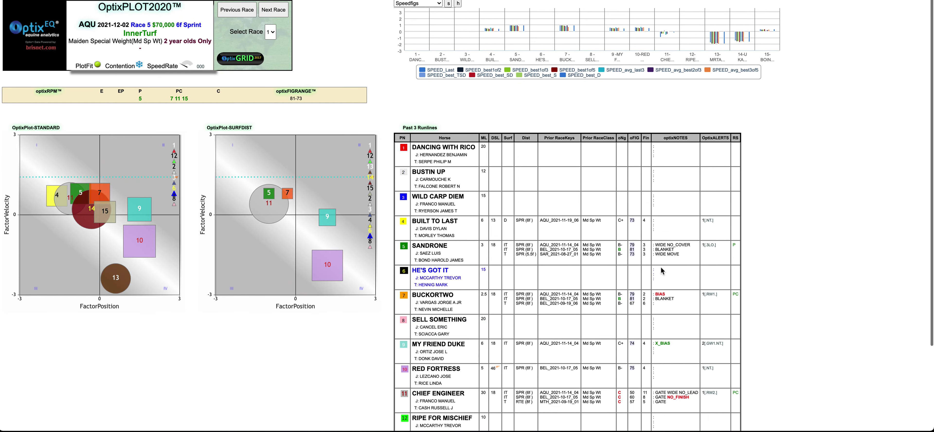
# Step: Examine My Friend Duke's runline and plot position in race 5, then check Fingal's entry in the race-day summary
pyautogui.scroll(-1, 661, 270)
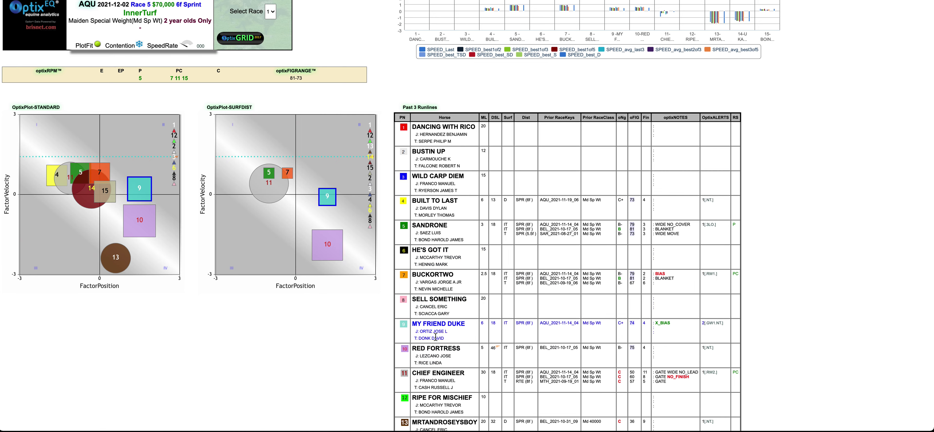
pyautogui.scroll(1, 437, 336)
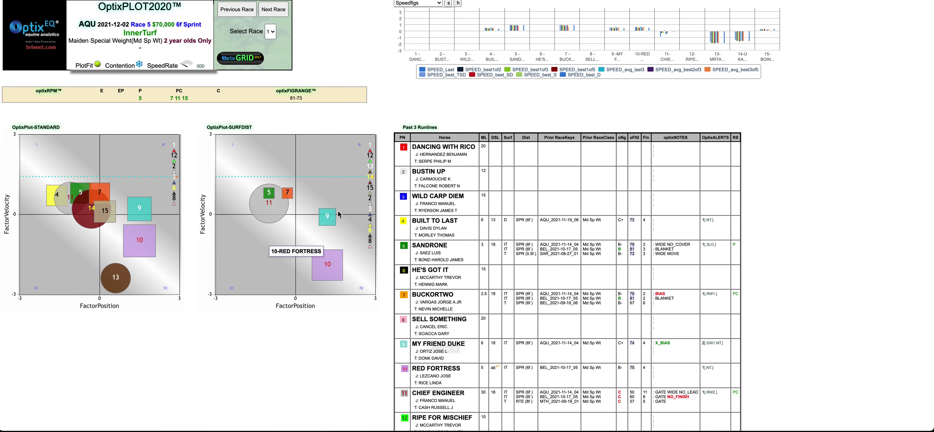
pyautogui.moveTo(331, 214)
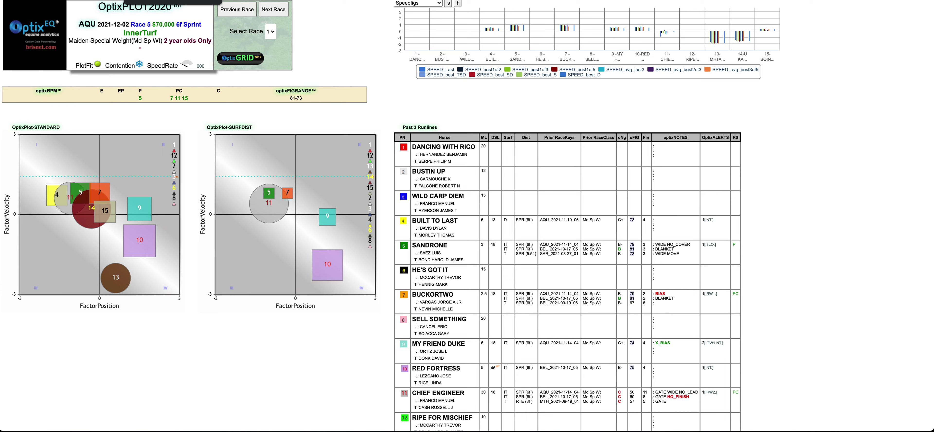
pyautogui.click(184, 1)
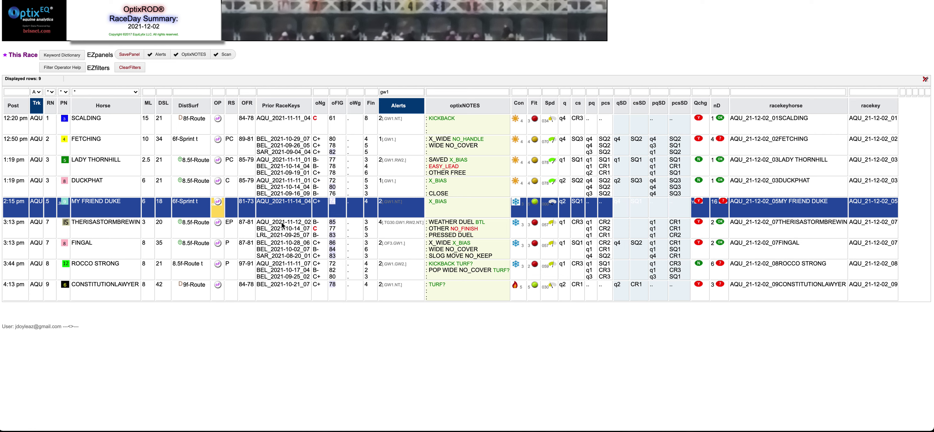
pyautogui.click(326, 250)
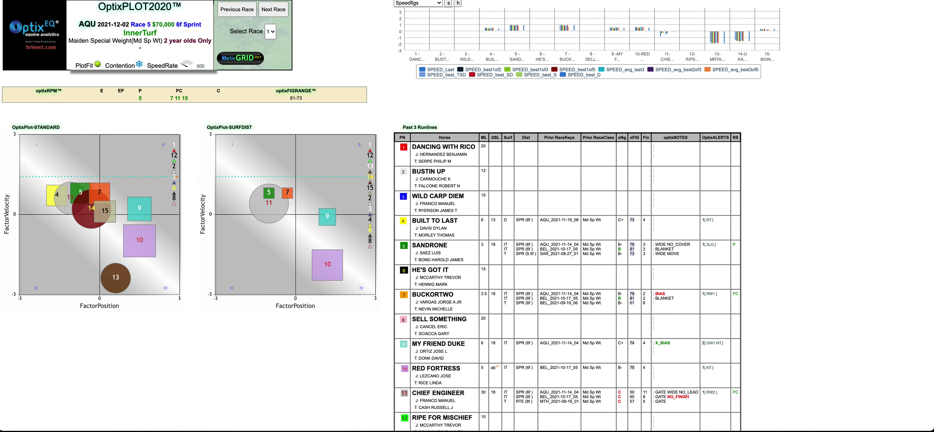
# Step: Load race 7 in the OptixPLOT and locate Fingal in the runlines and plots
pyautogui.click(272, 31)
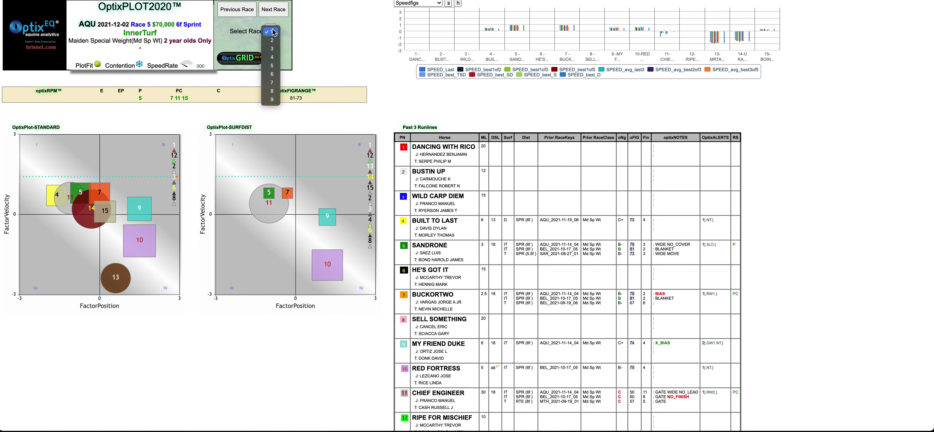
pyautogui.click(273, 82)
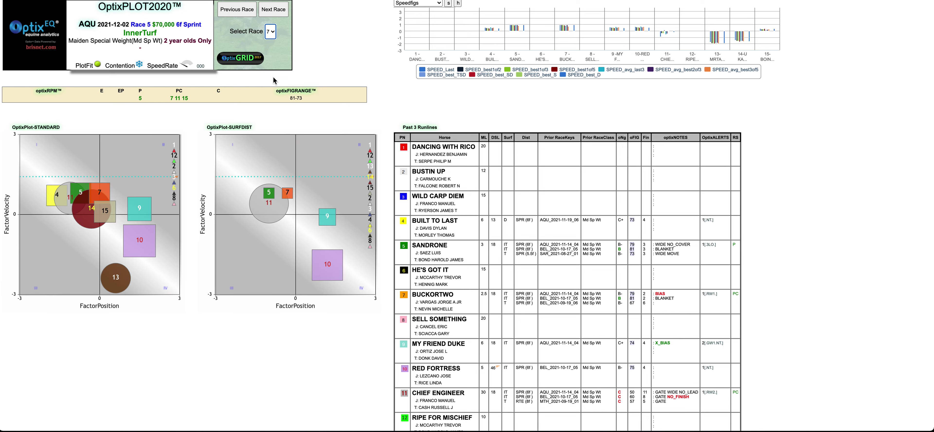
pyautogui.click(257, 59)
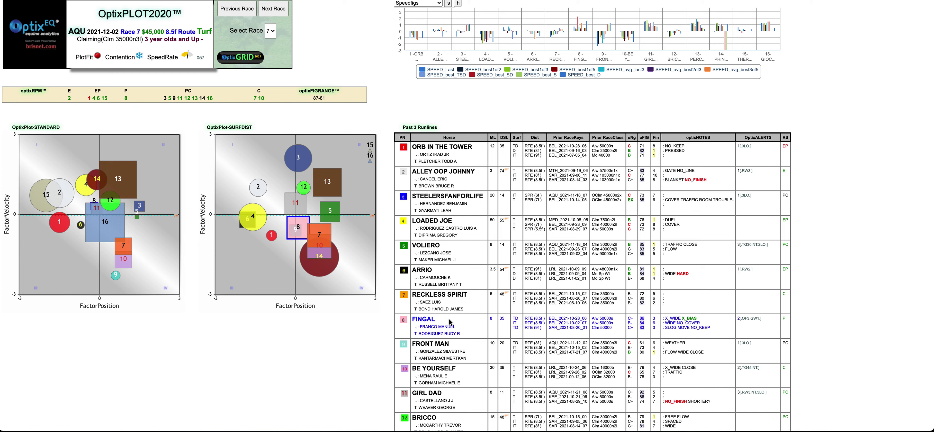
pyautogui.moveTo(450, 322)
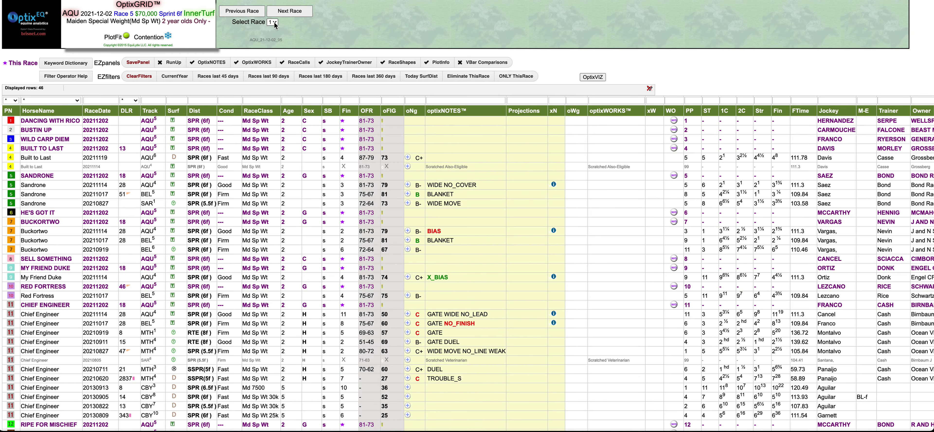
# Step: Load race 7 in the OptixGRID
pyautogui.click(274, 23)
pyautogui.click(279, 82)
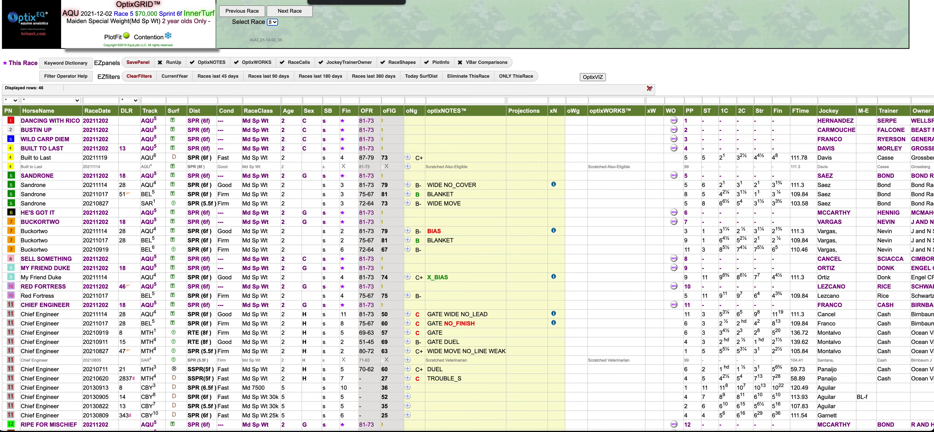
pyautogui.click(275, 22)
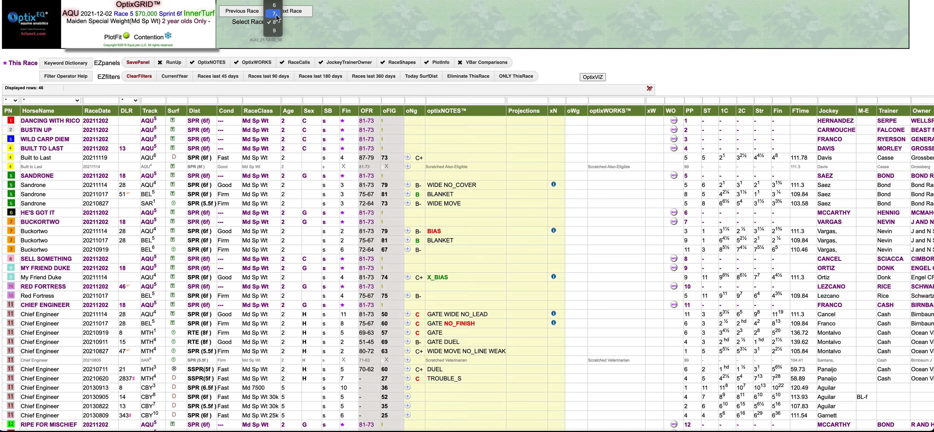
pyautogui.click(276, 16)
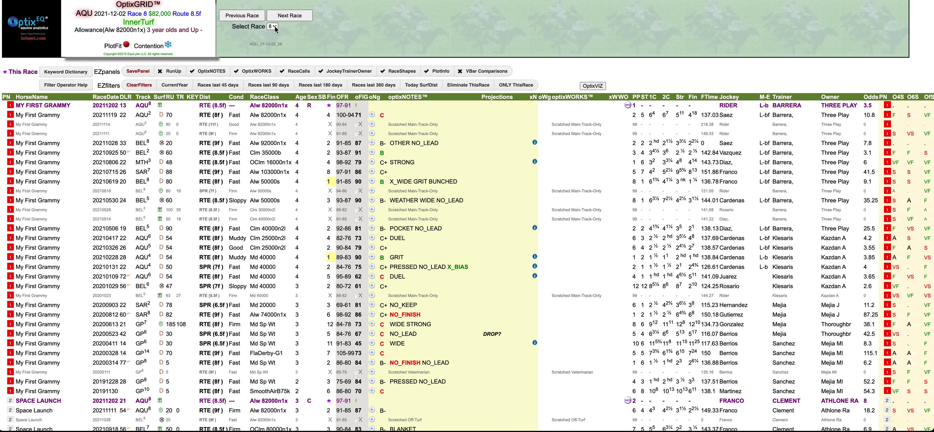
pyautogui.click(277, 23)
pyautogui.click(276, 19)
# Step: Limit the race 7 grid to races in the last 45 days and review Fingal's latest start
pyautogui.click(290, 87)
pyautogui.click(220, 86)
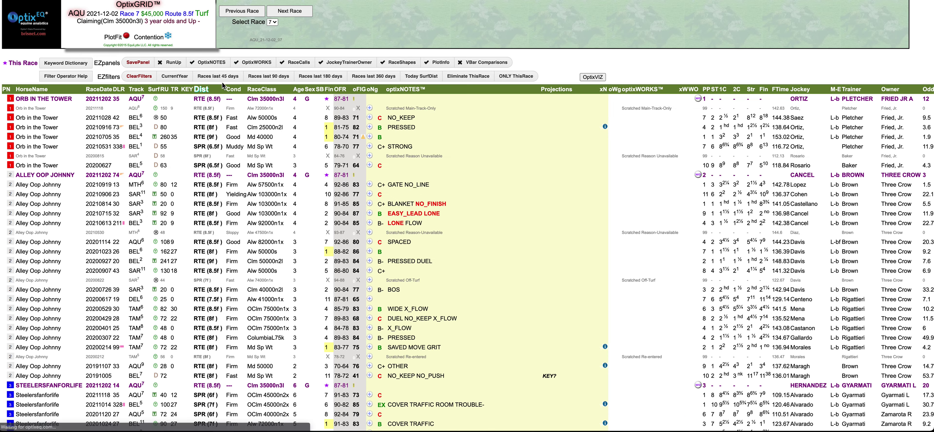
pyautogui.click(221, 75)
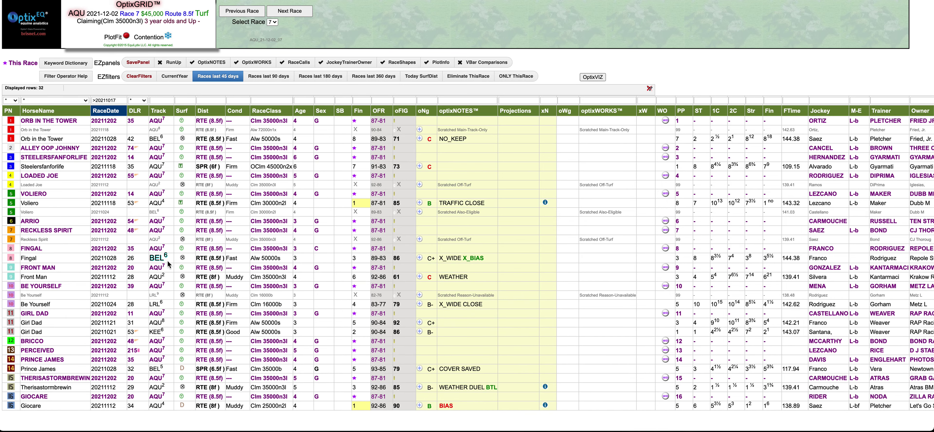
pyautogui.hscroll(3, 177, 260)
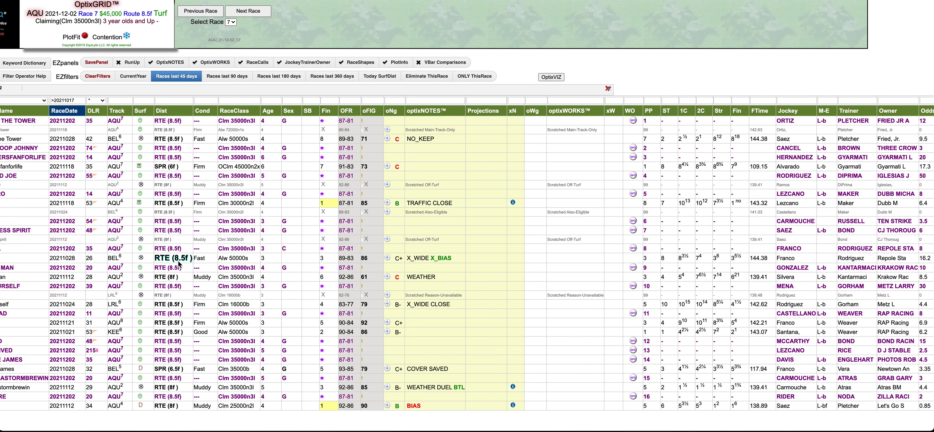
pyautogui.hscroll(-3, 911, 246)
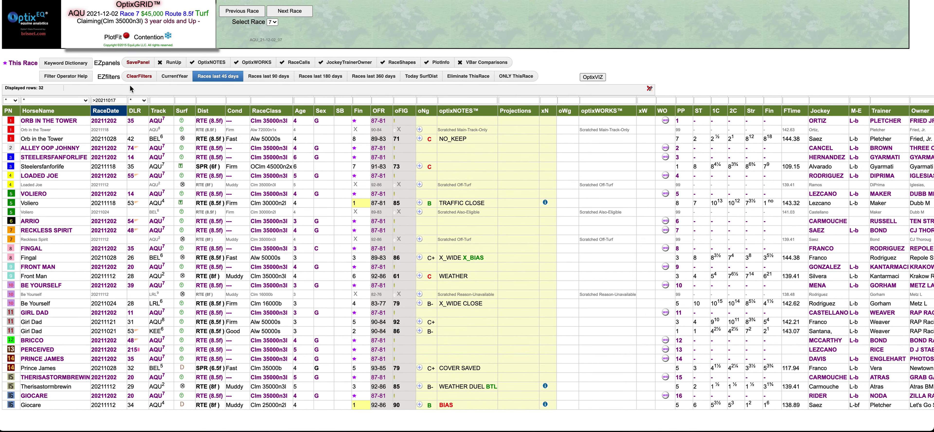
# Step: Clear the grid filters and show only the past races of horse number 8, Fingal
pyautogui.click(139, 76)
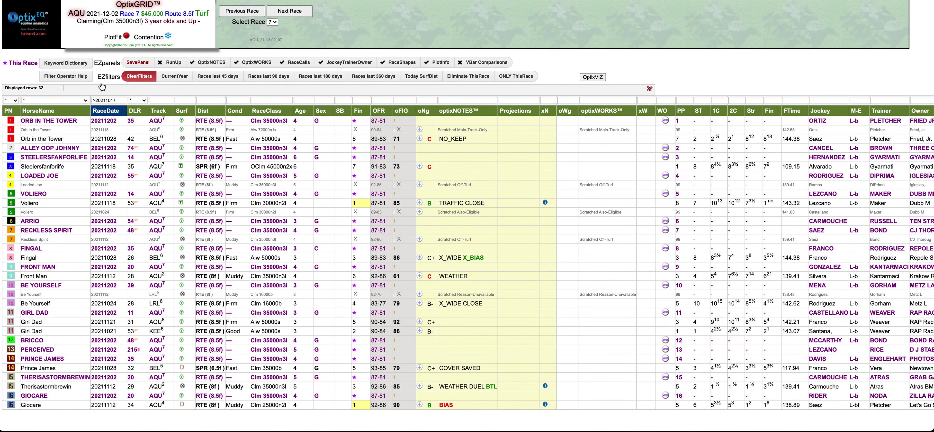
pyautogui.click(10, 101)
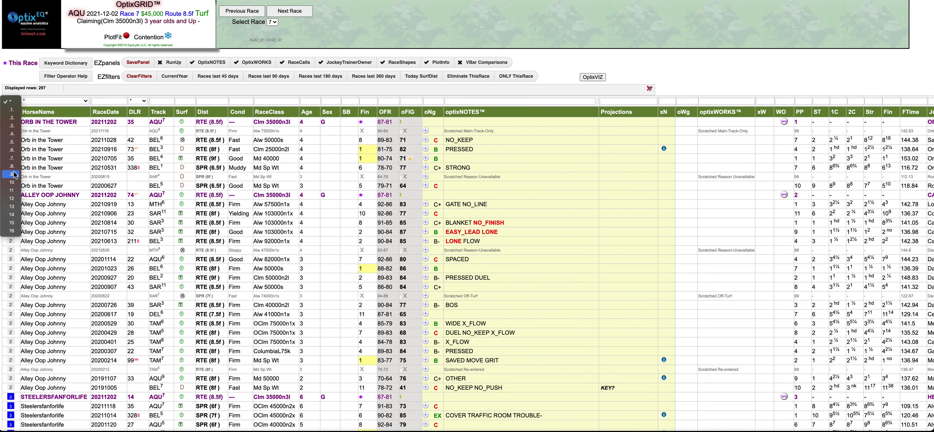
pyautogui.click(12, 167)
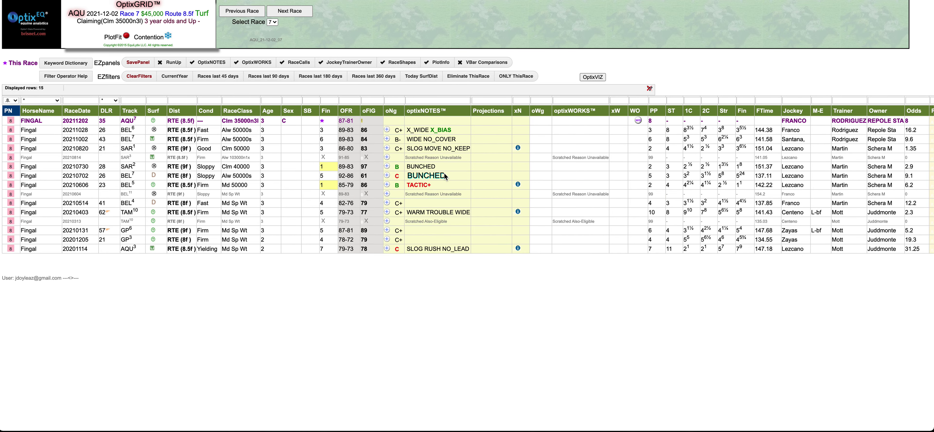